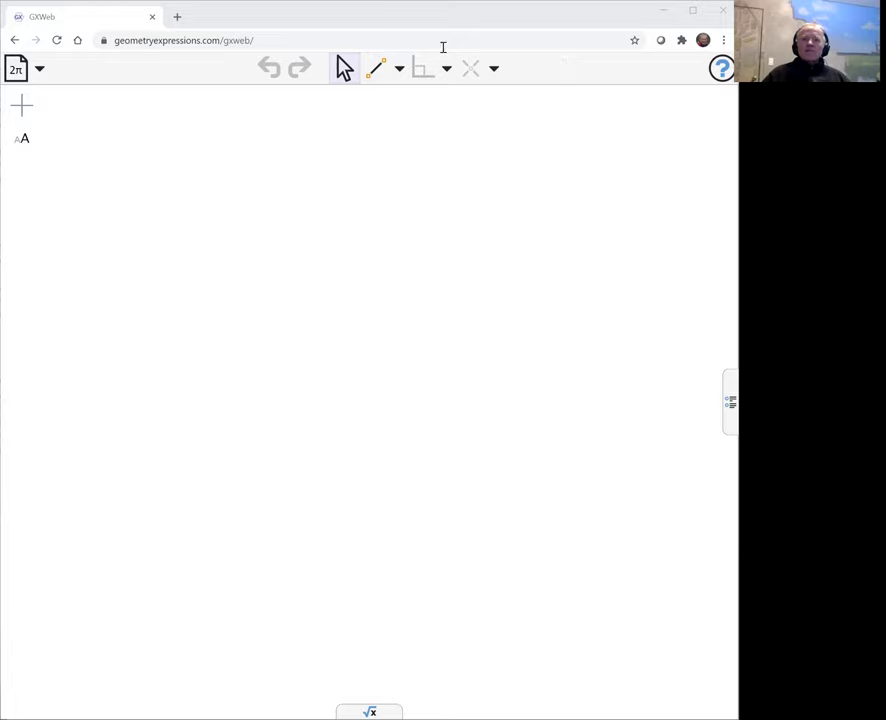
# - Draw triangle ABC from three line segments closing back at vertex A
pyautogui.click(378, 70)
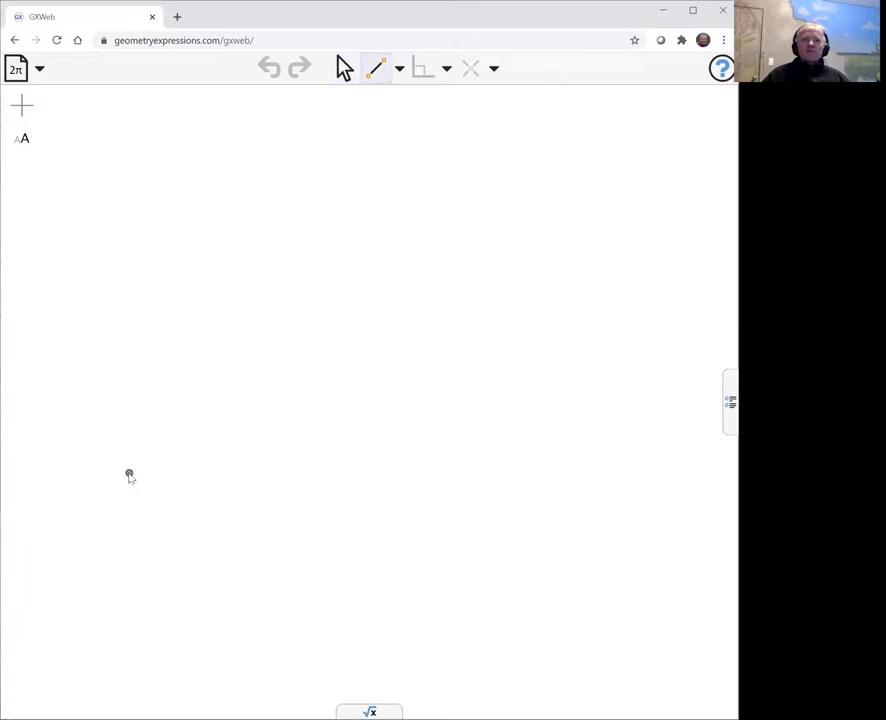
pyautogui.click(129, 474)
pyautogui.click(258, 216)
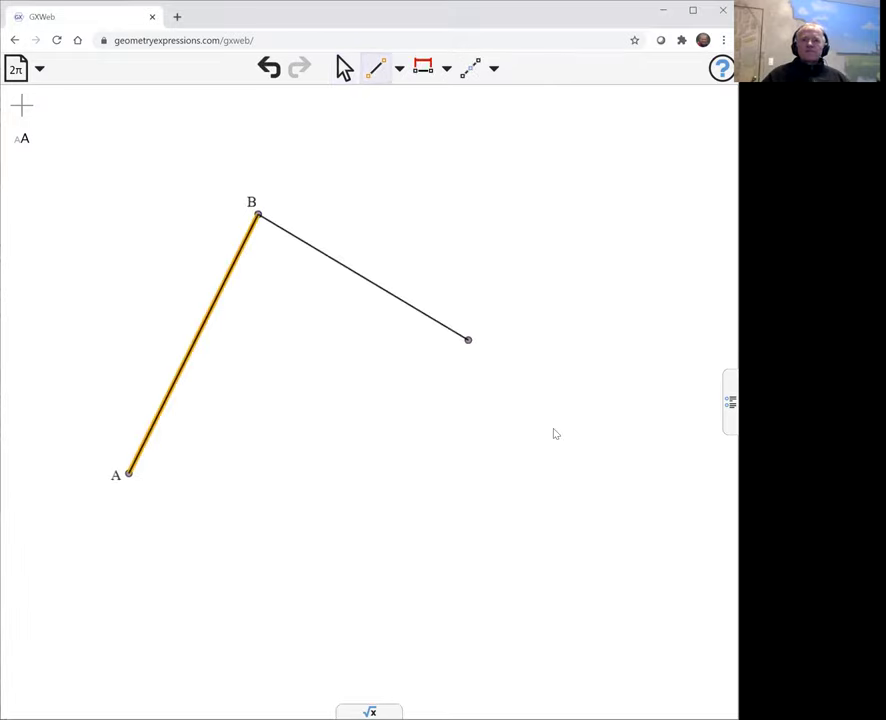
pyautogui.click(567, 463)
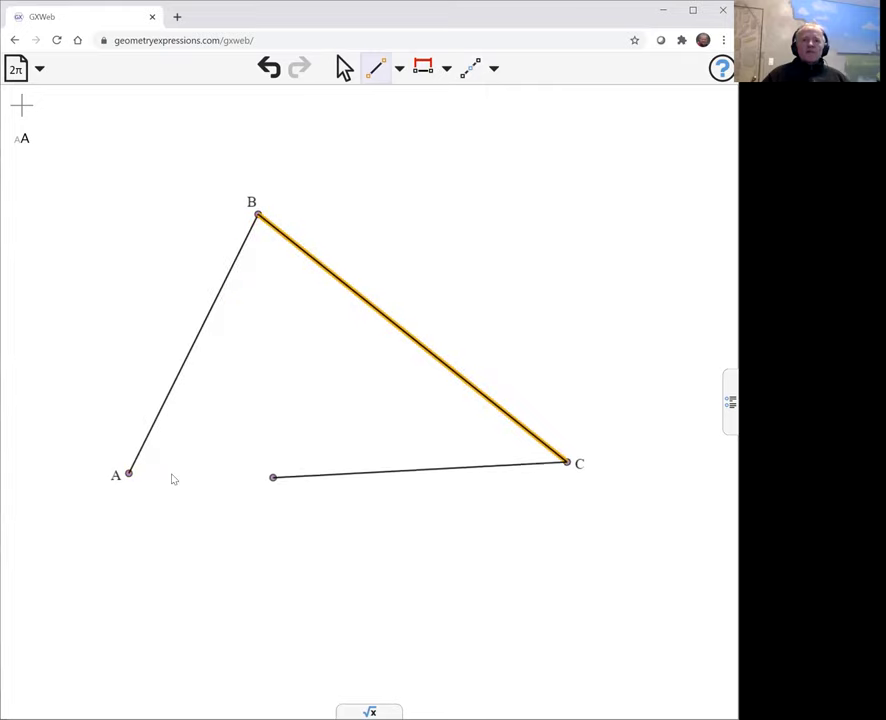
pyautogui.click(131, 476)
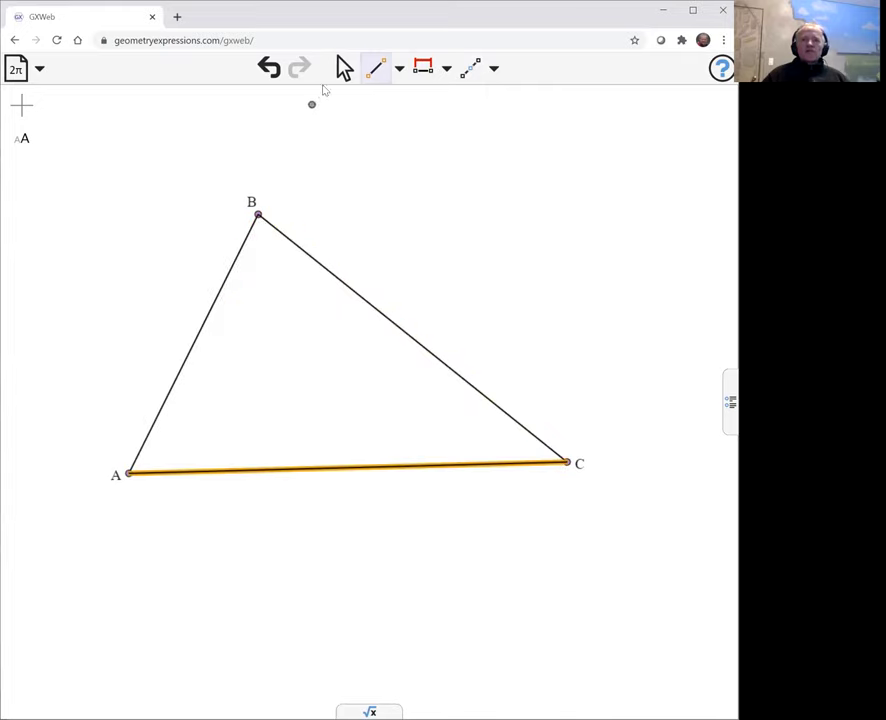
pyautogui.click(342, 70)
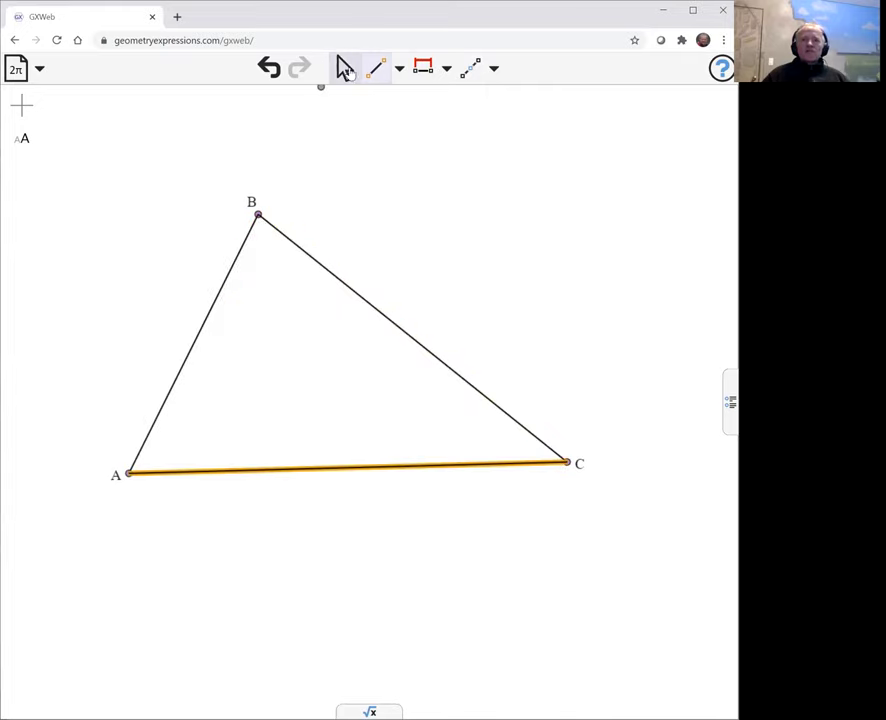
# - Give sides BC, AC and AB the length dimensions a, b and c
pyautogui.click(404, 336)
pyautogui.click(423, 67)
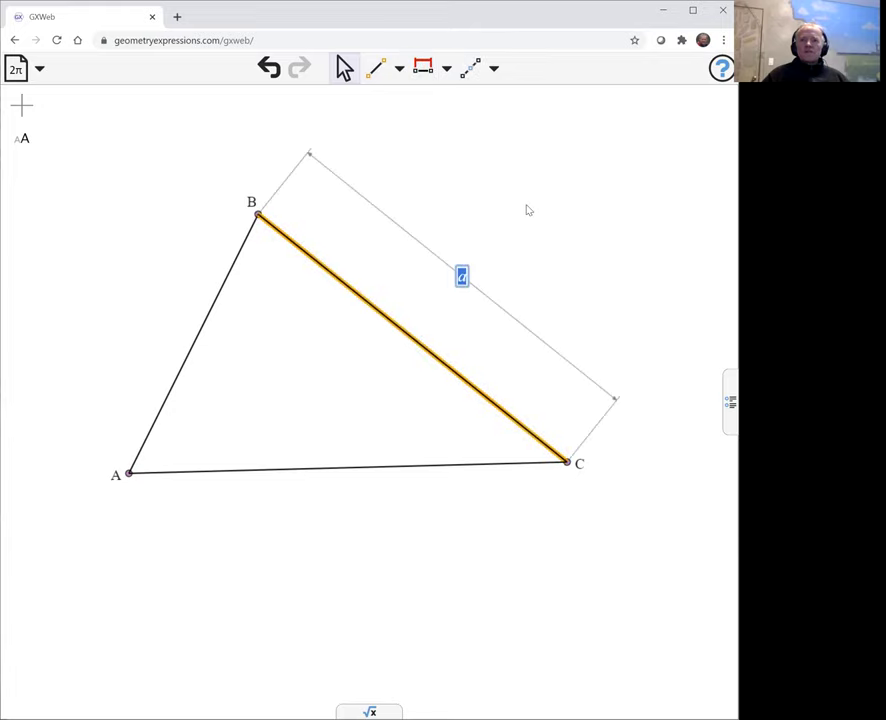
pyautogui.click(552, 225)
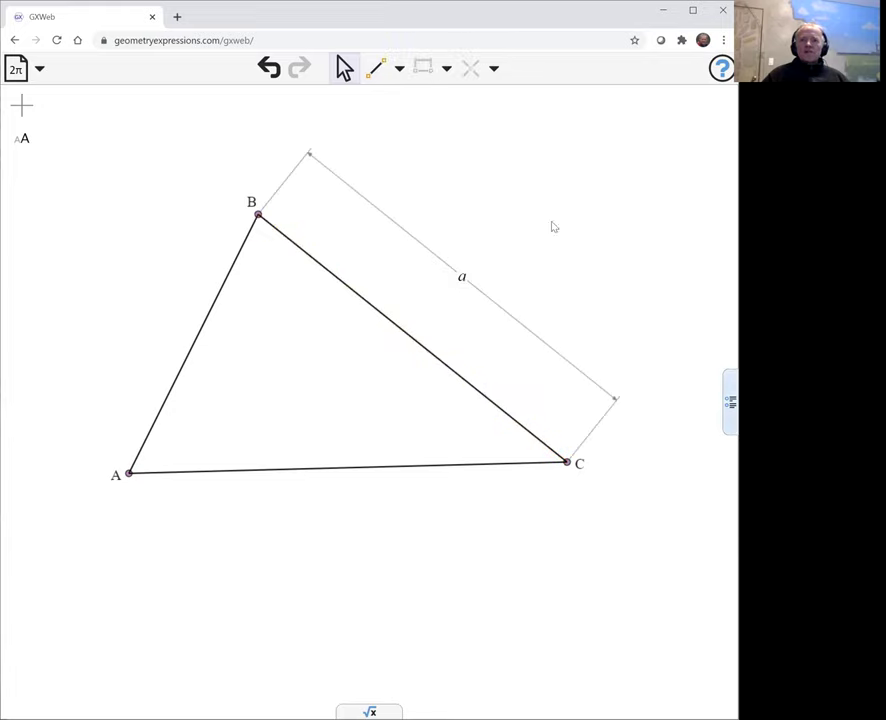
pyautogui.click(364, 470)
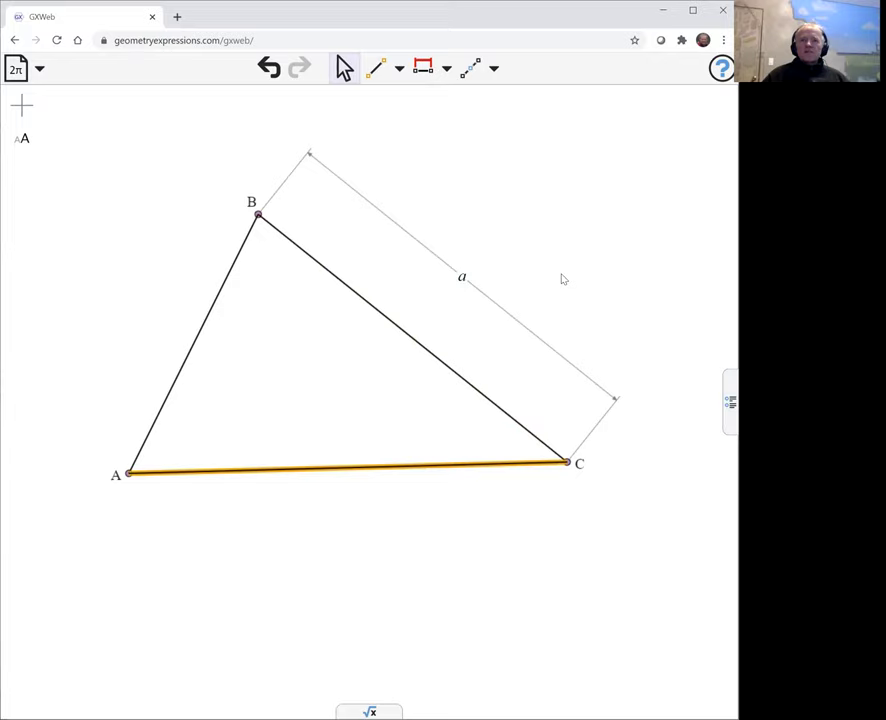
pyautogui.click(423, 67)
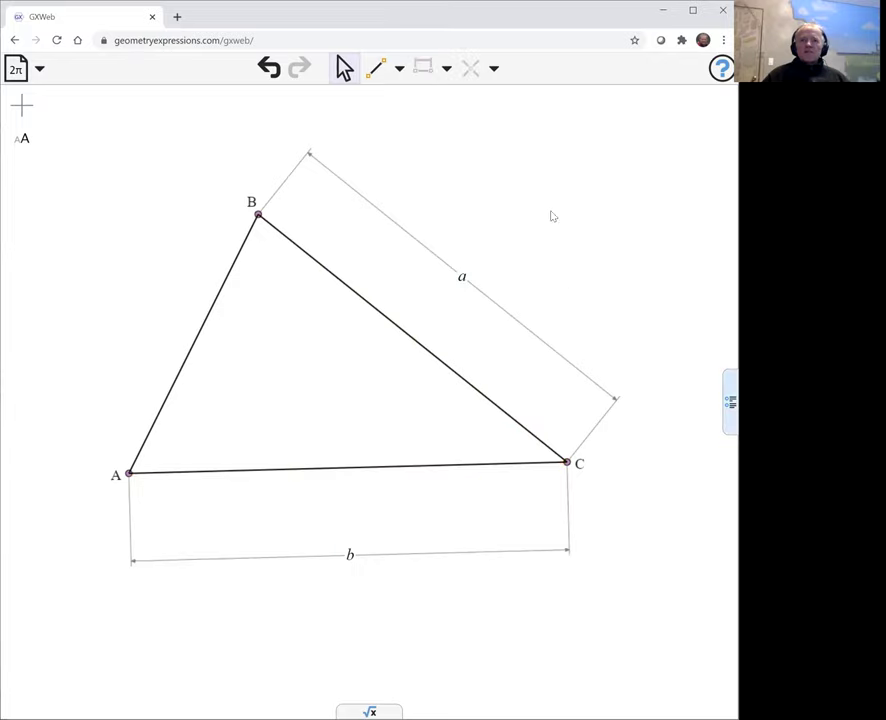
pyautogui.click(200, 333)
pyautogui.click(423, 67)
pyautogui.click(548, 178)
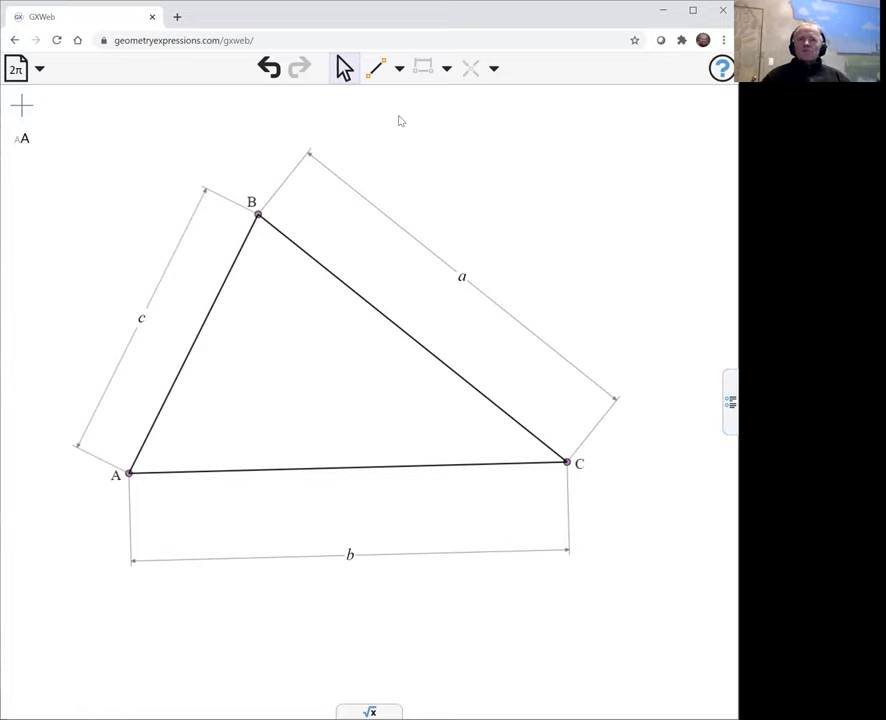
# - Draw segment AD from A to BC and constrain it perpendicular to BC
pyautogui.click(376, 67)
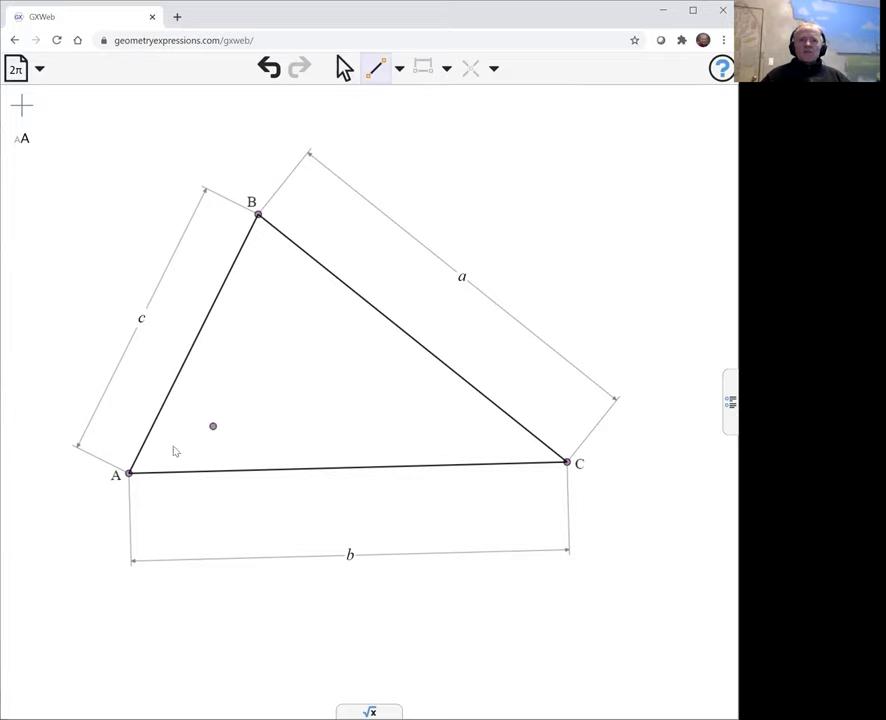
pyautogui.click(131, 474)
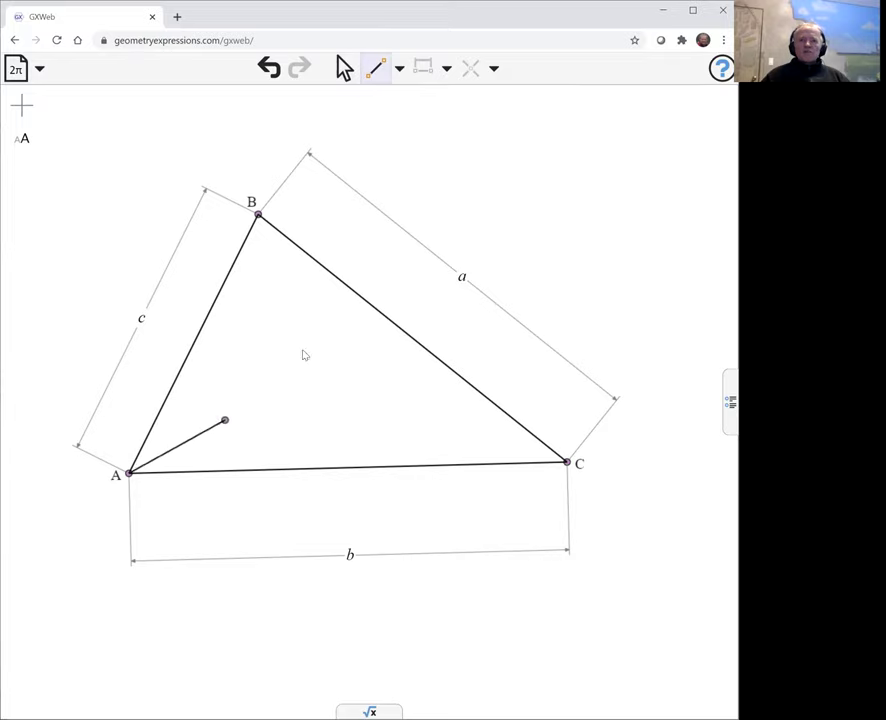
pyautogui.click(370, 304)
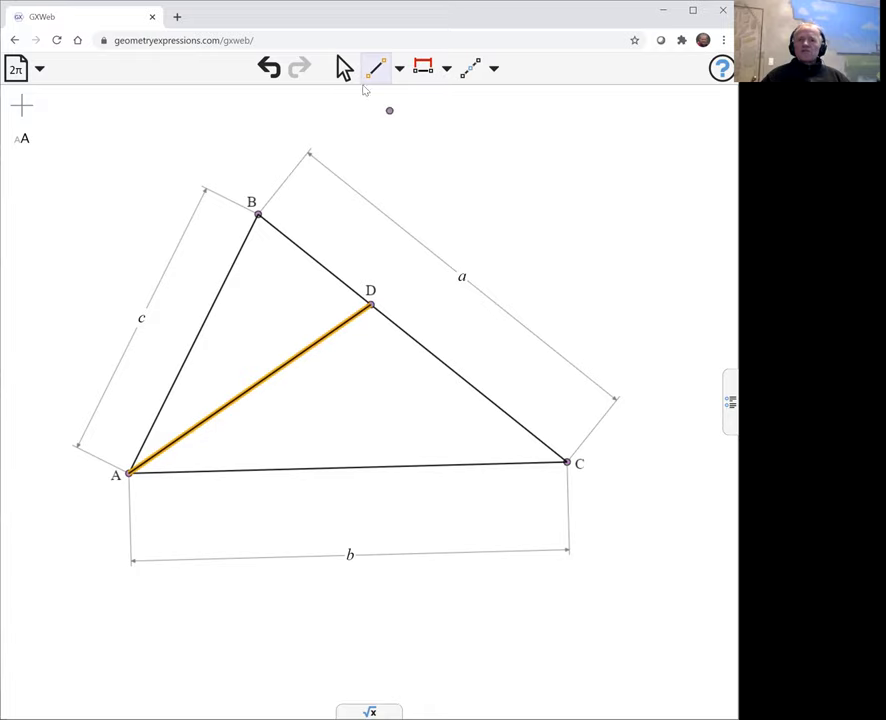
pyautogui.click(344, 72)
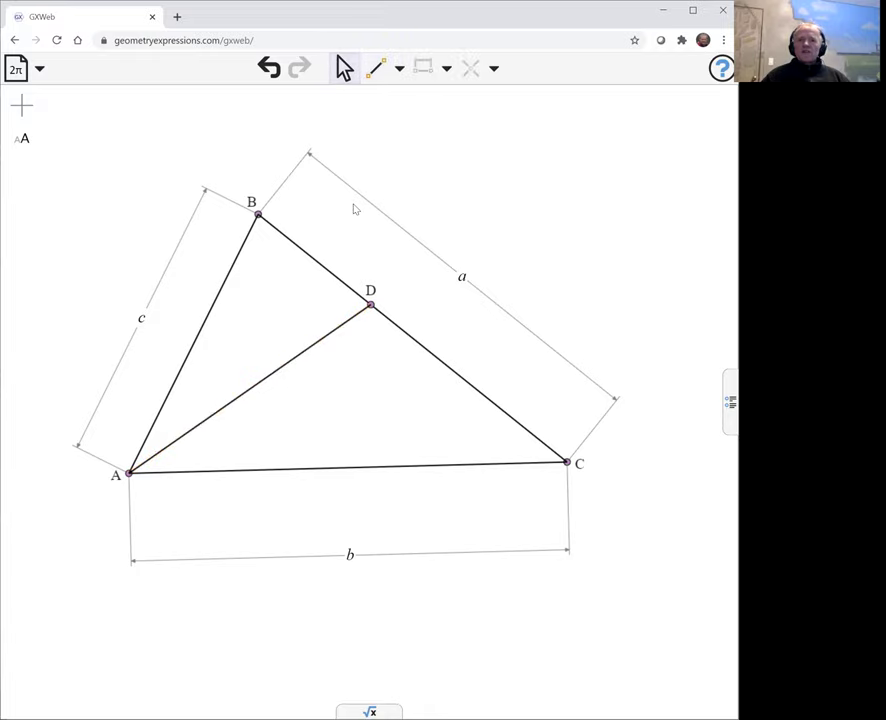
pyautogui.click(299, 356)
pyautogui.keyDown('shift'); pyautogui.click(318, 266); pyautogui.keyUp('shift')
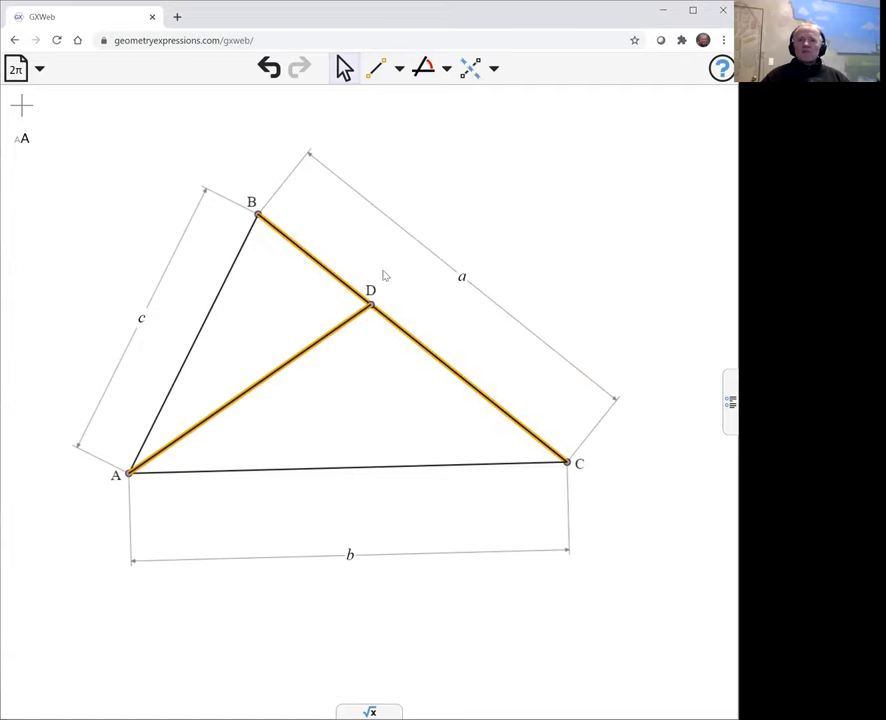
pyautogui.click(446, 74)
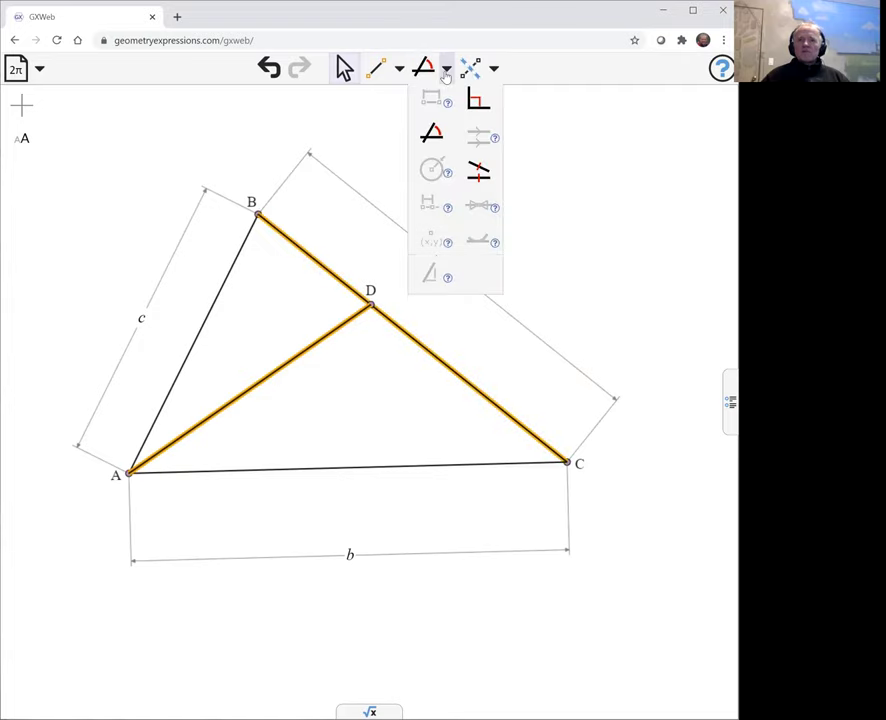
pyautogui.click(479, 101)
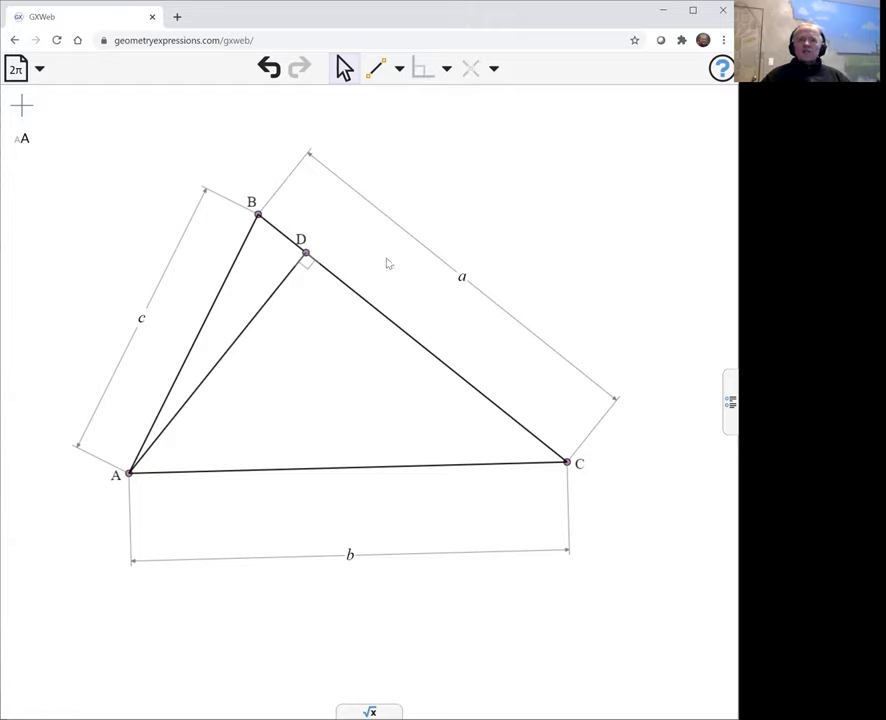
# - Drop perpendicular BE from B onto AC and mark its intersection F with AD
pyautogui.click(258, 216)
pyautogui.keyDown('shift'); pyautogui.click(363, 472); pyautogui.keyUp('shift')
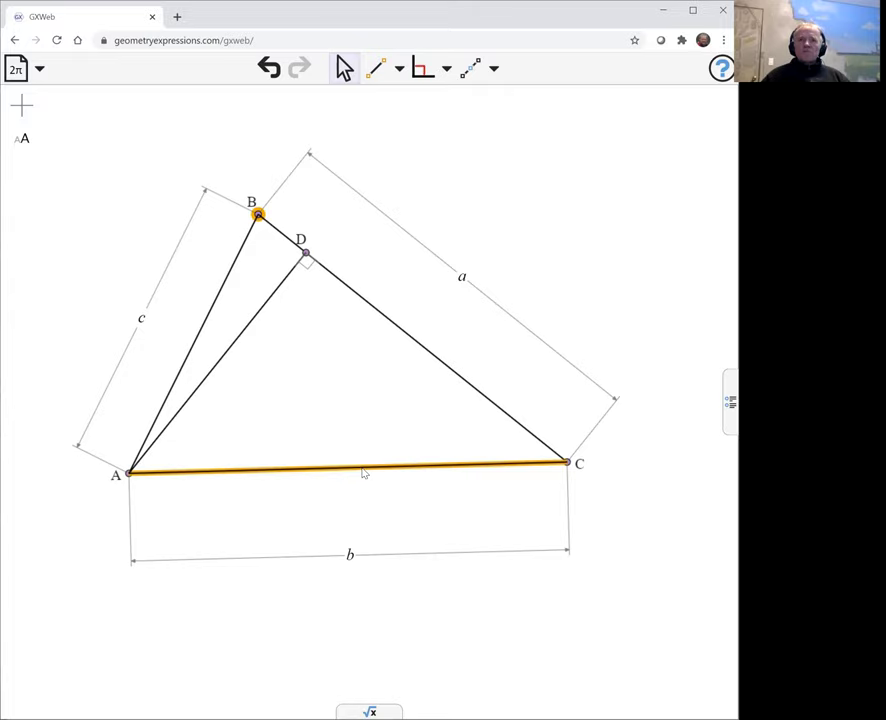
pyautogui.click(422, 70)
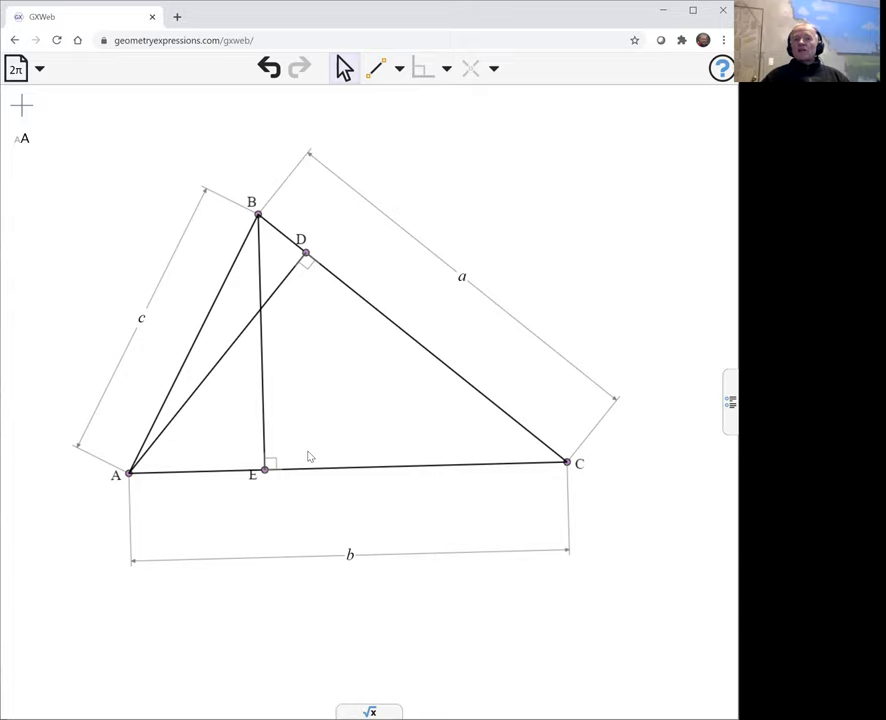
pyautogui.click(261, 268)
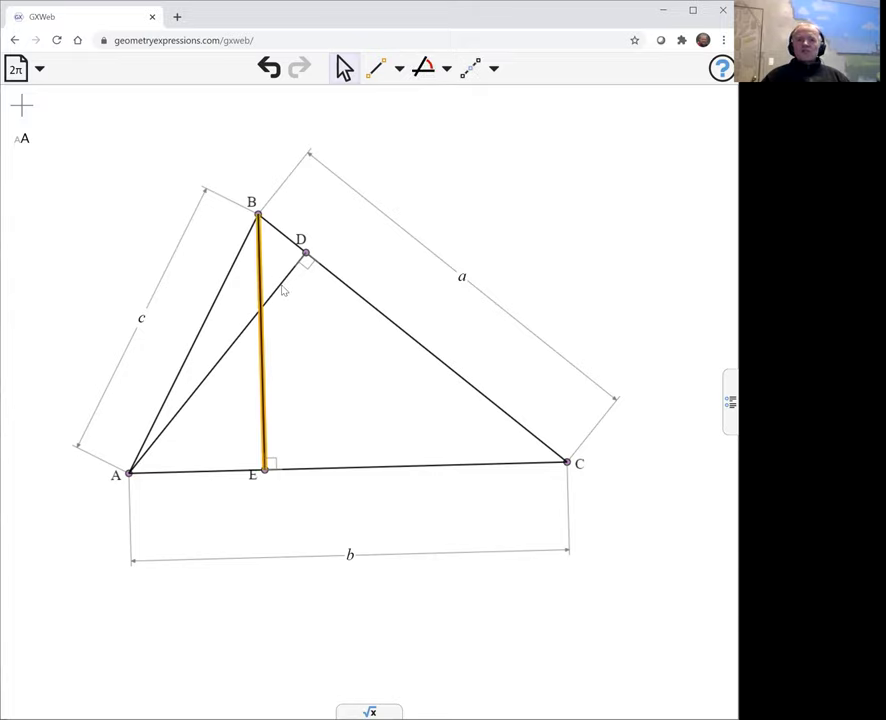
pyautogui.click(279, 286)
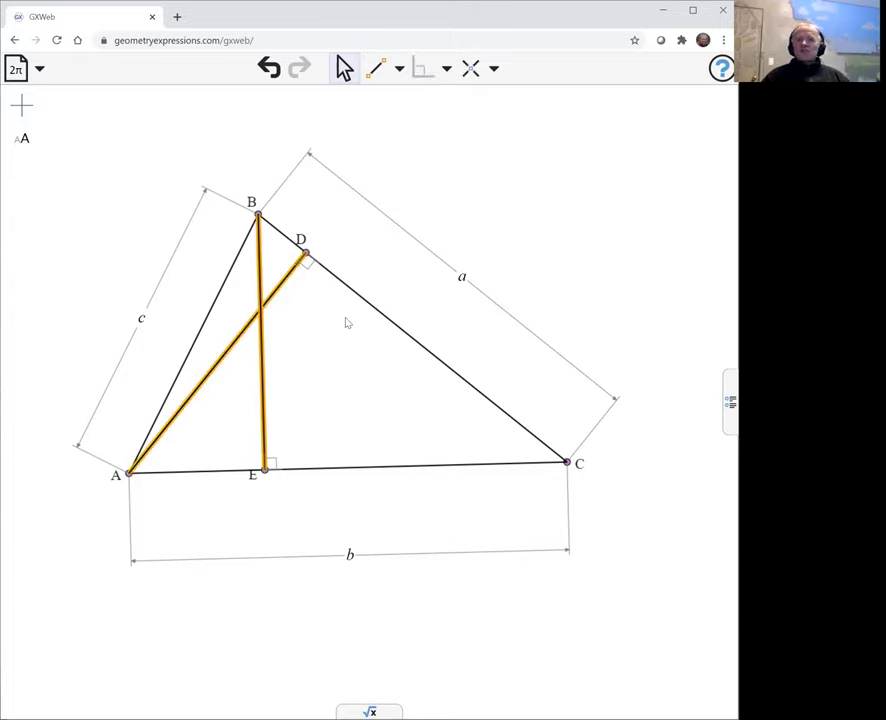
pyautogui.click(469, 74)
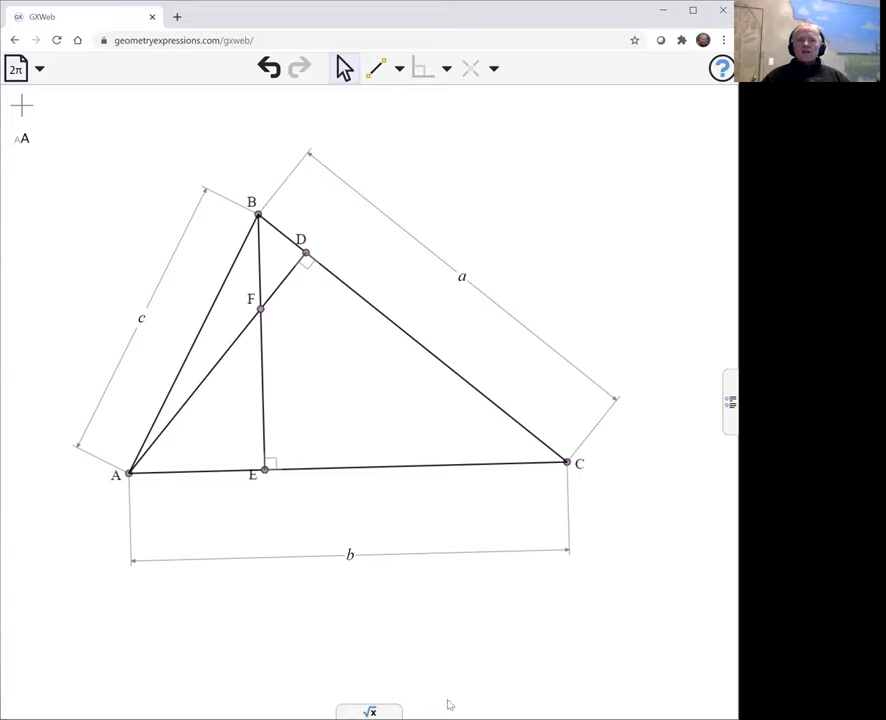
# - Evaluate distance(A,F)*distance(F,D) symbolically, then enter distance(B,F)*distance(F,E) as the next expression
pyautogui.click(378, 706)
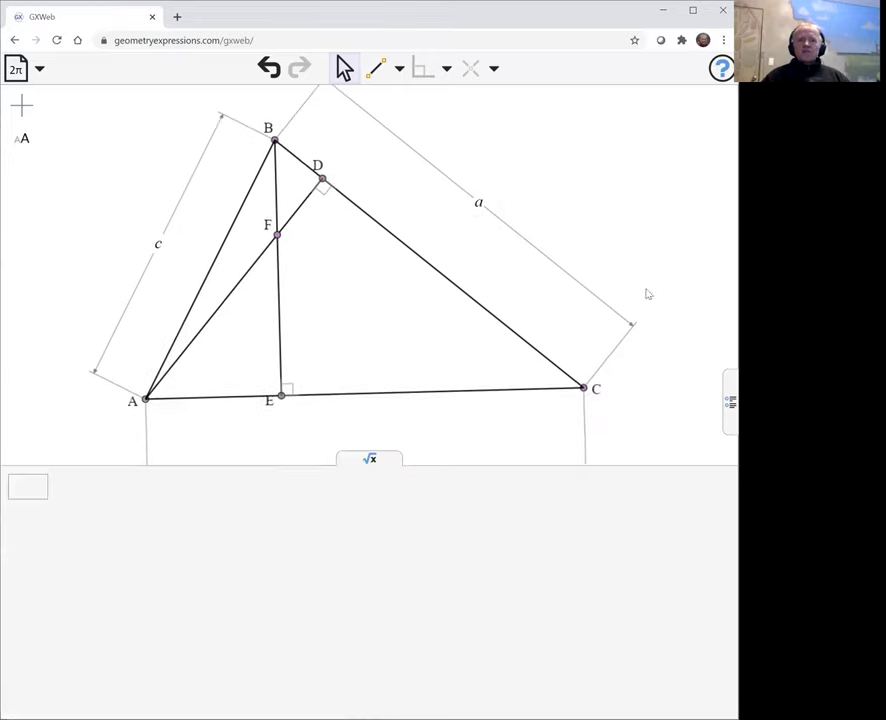
pyautogui.click(37, 488)
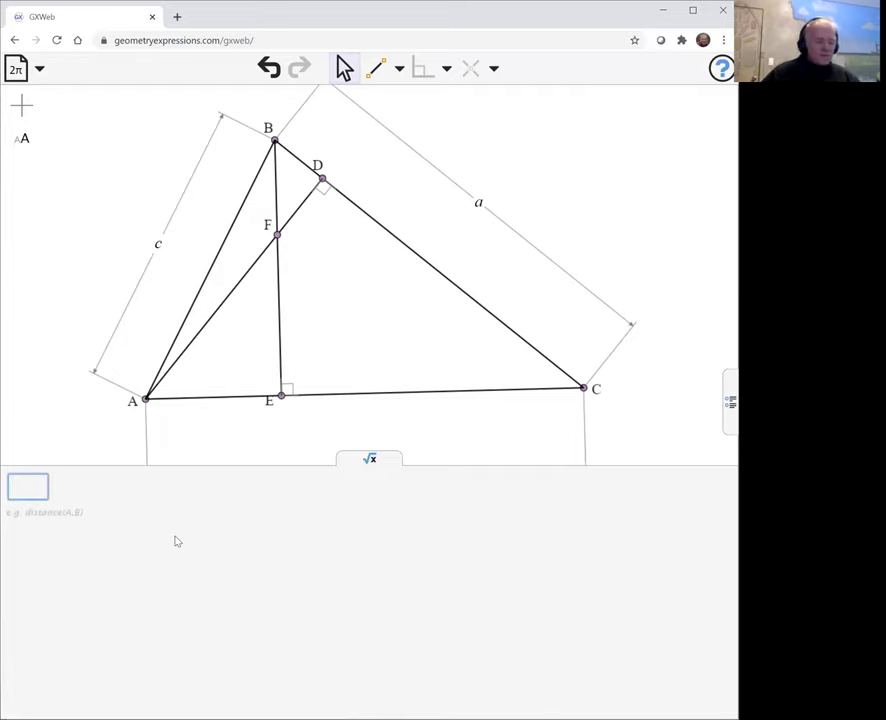
pyautogui.write('distance')
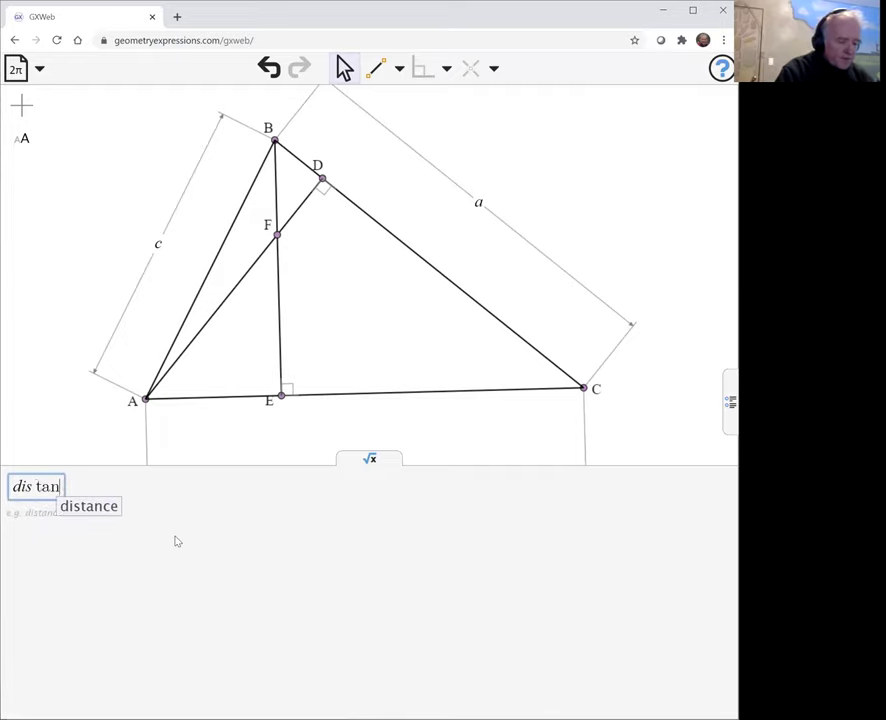
pyautogui.write('(A')
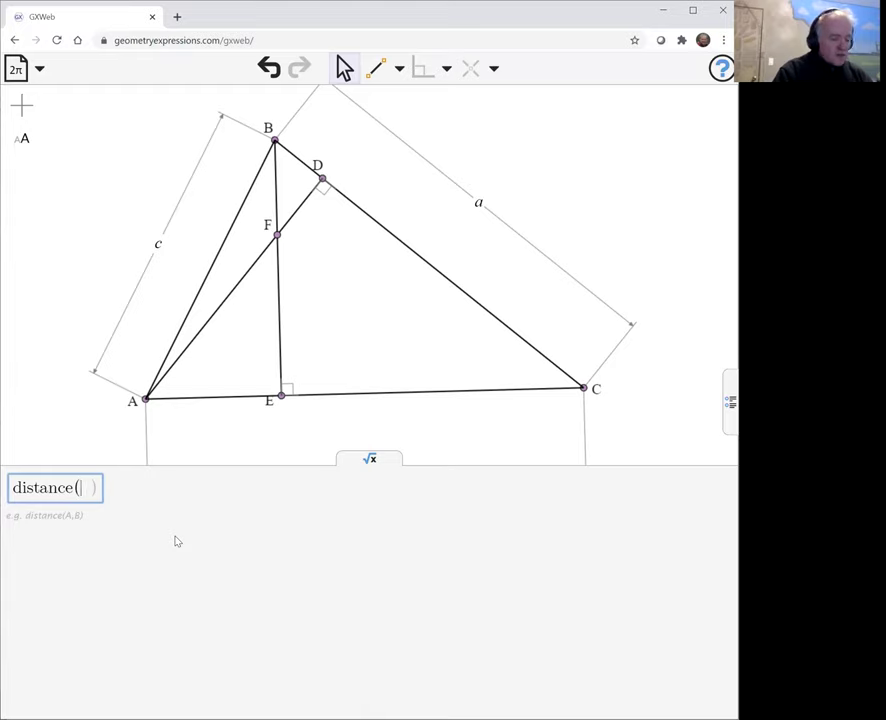
pyautogui.write(',F')
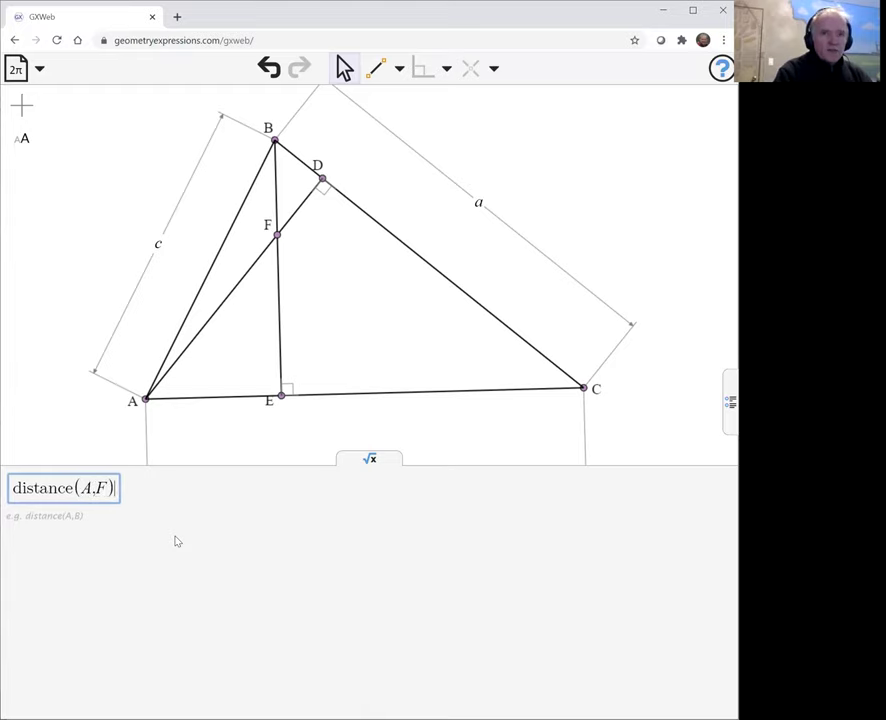
pyautogui.write('*')
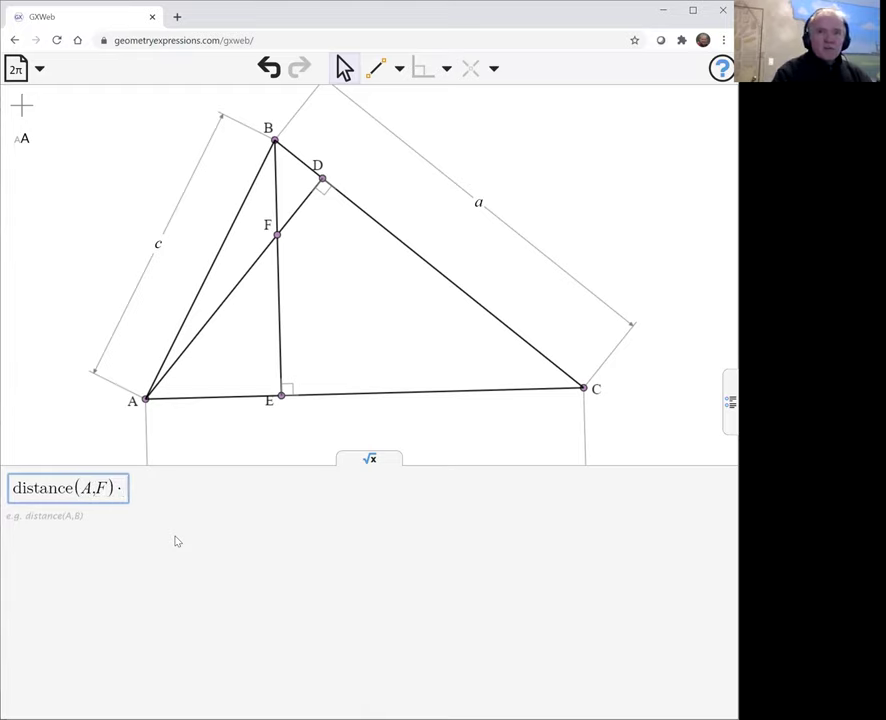
pyautogui.write('dista')
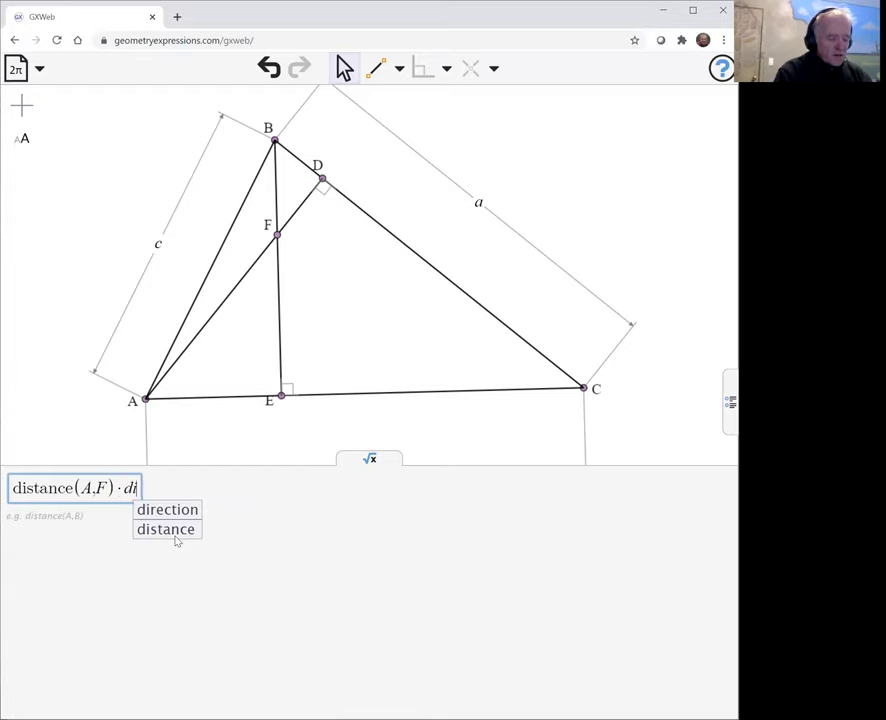
pyautogui.write('nce(F,')
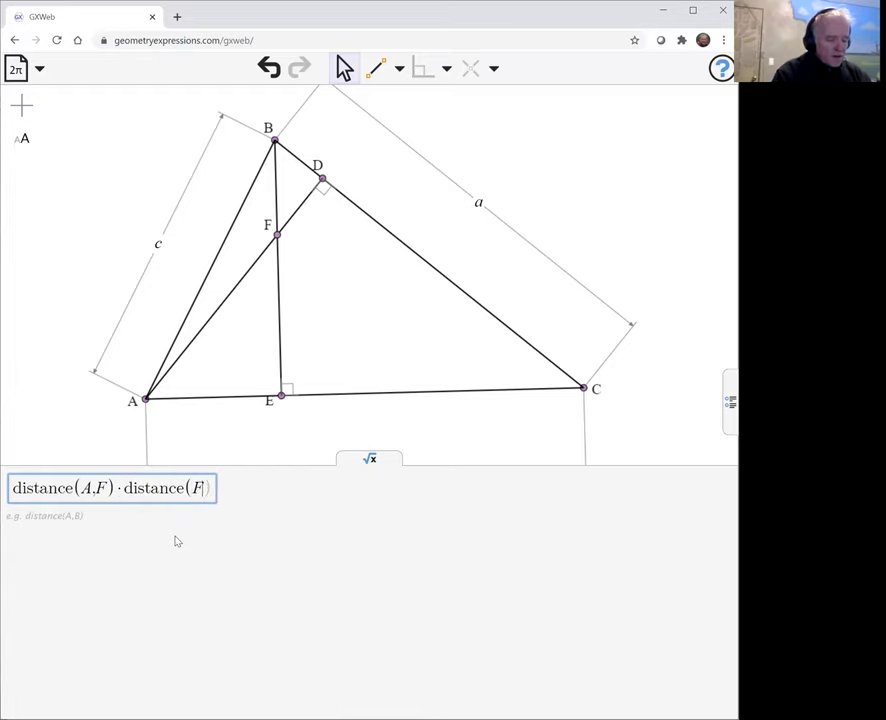
pyautogui.write('D')
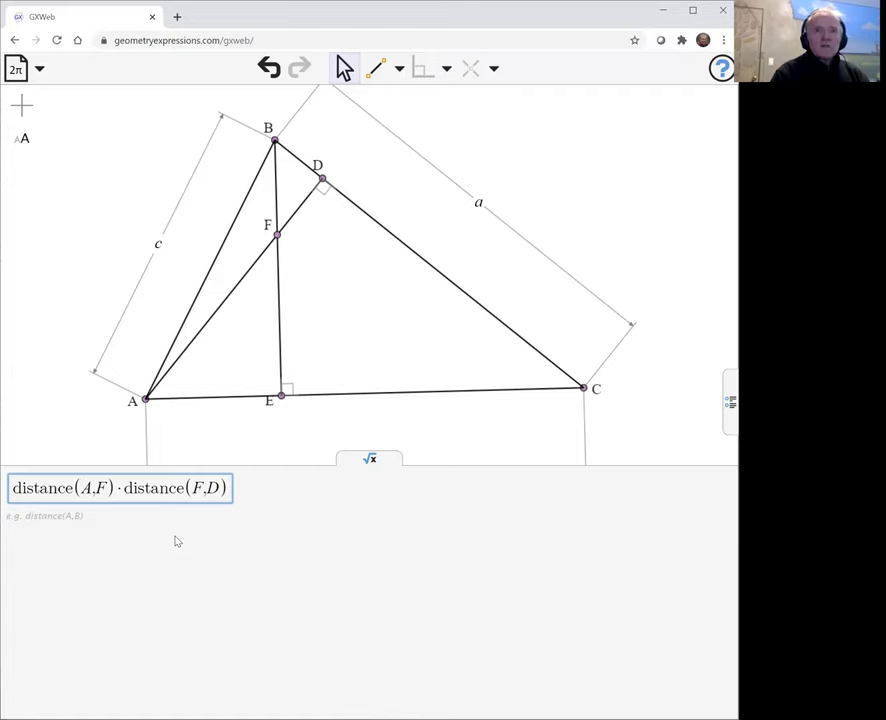
pyautogui.press('Return')
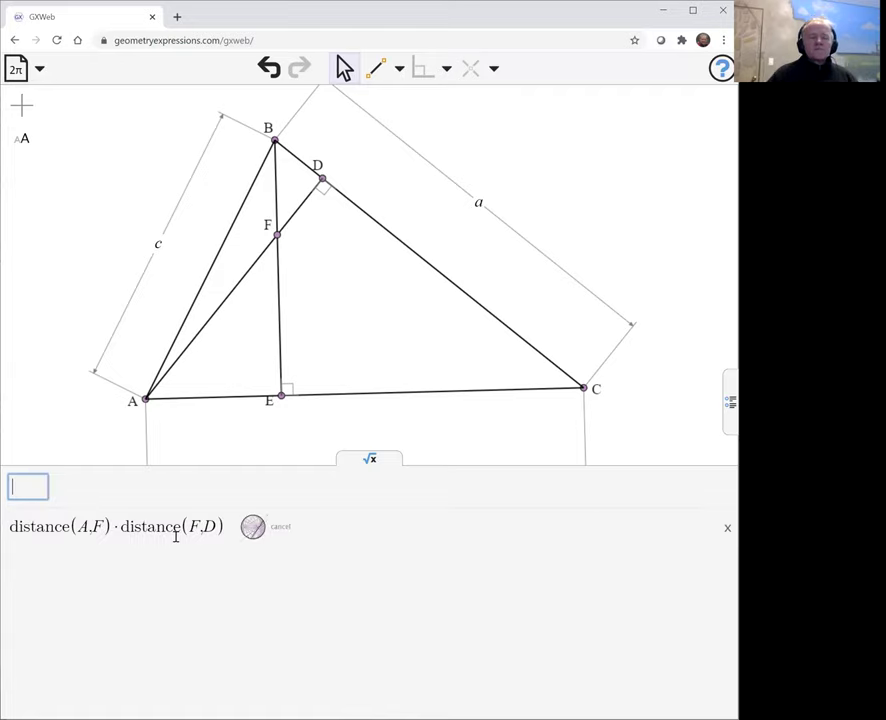
pyautogui.moveTo(374, 562)
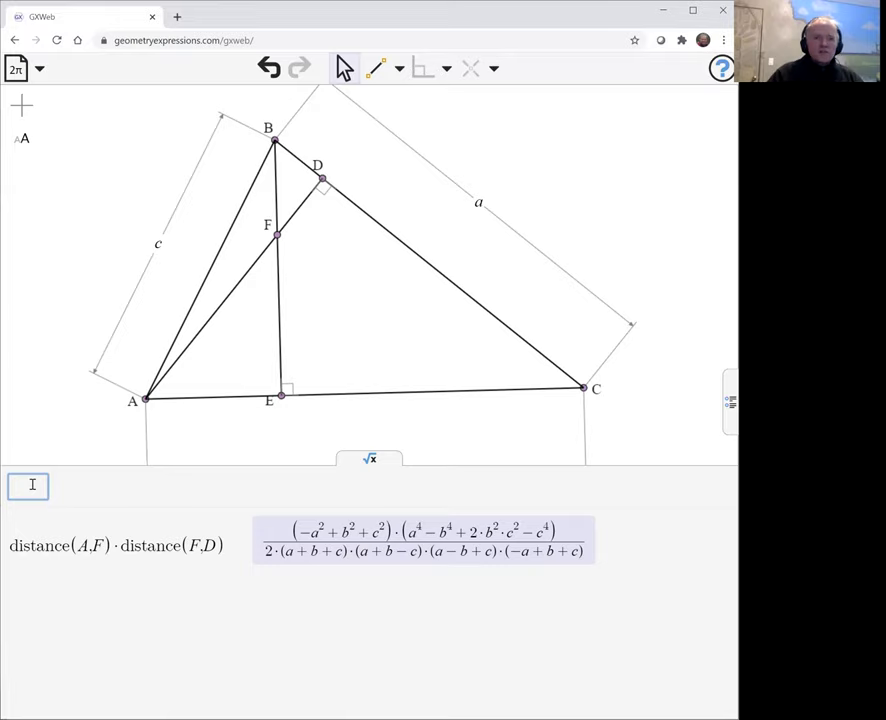
pyautogui.write('distance(')
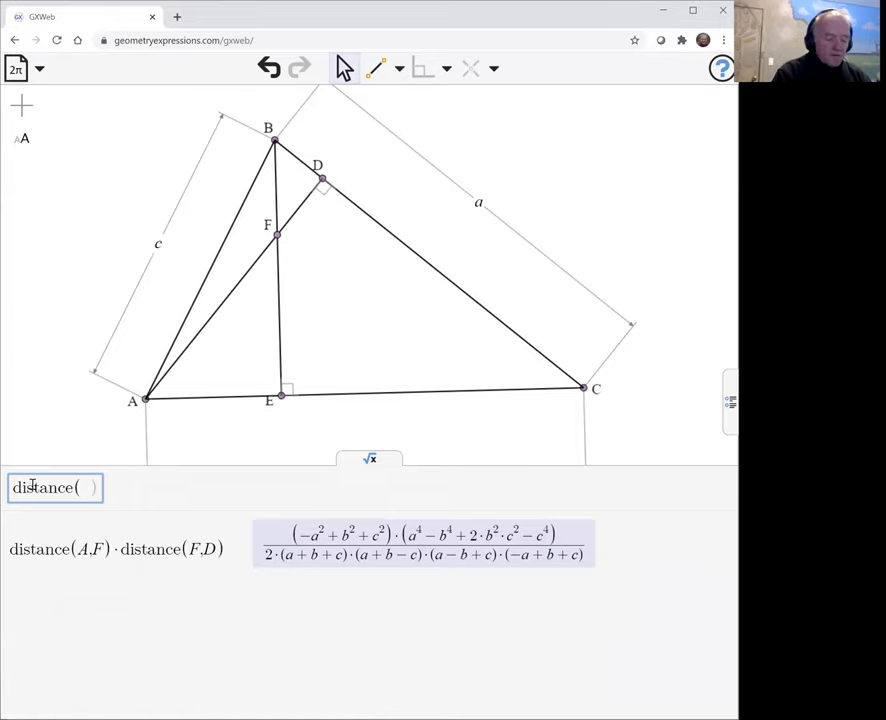
pyautogui.write('B,F')
pyautogui.write('*')
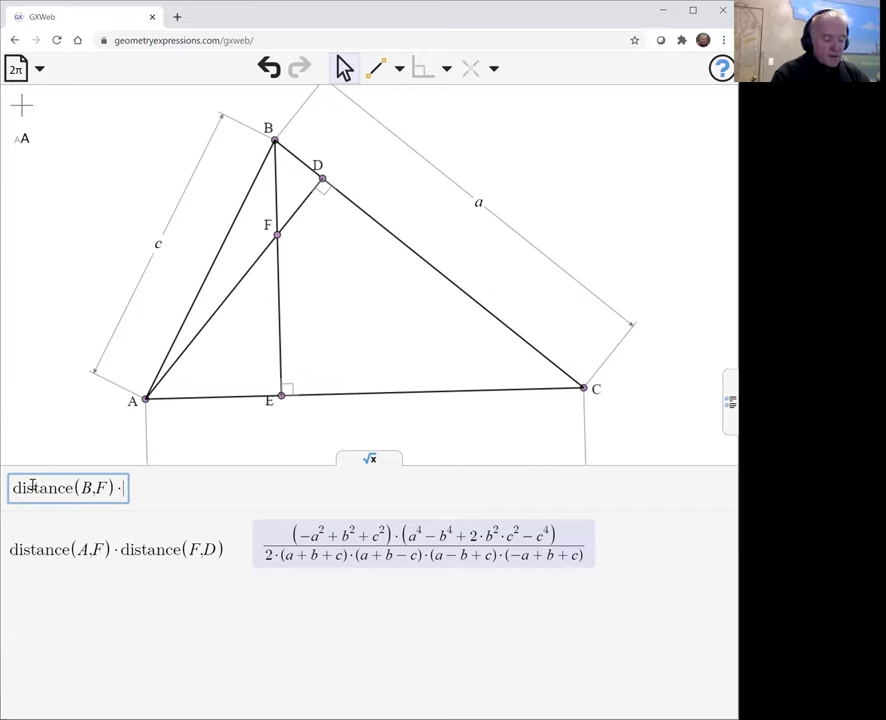
pyautogui.write('distance(')
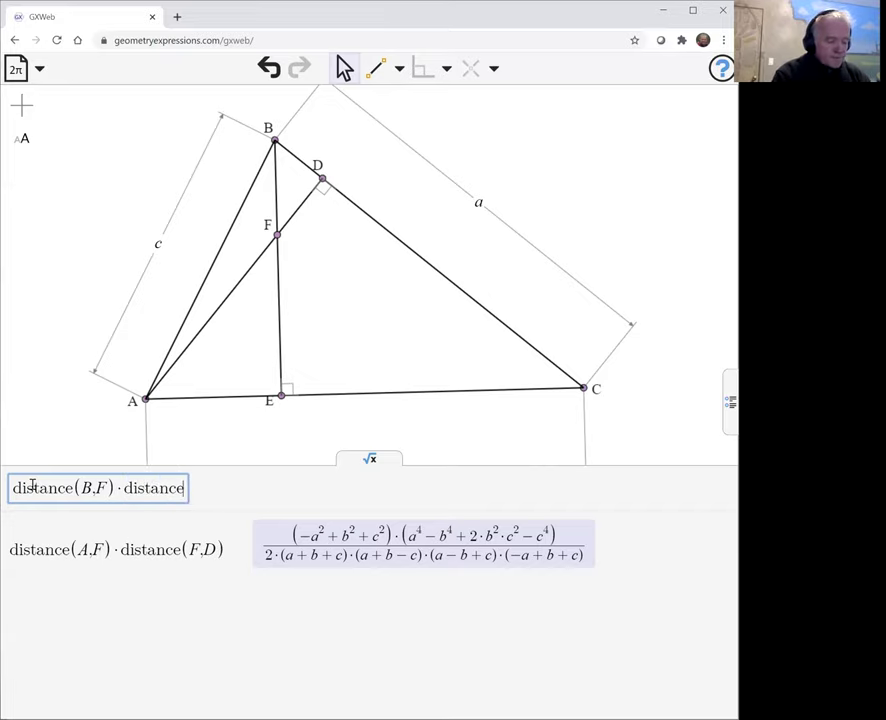
pyautogui.write('F,E)')
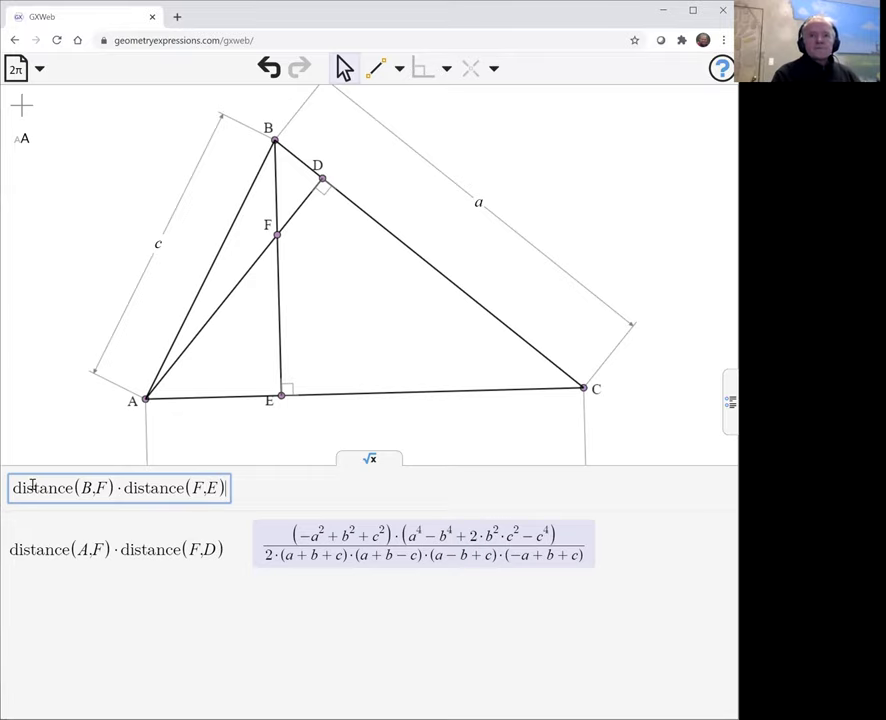
# - Evaluate distance(B,F)*distance(F,E) to get its symbolic fraction in a, b, c
pyautogui.press('Return')
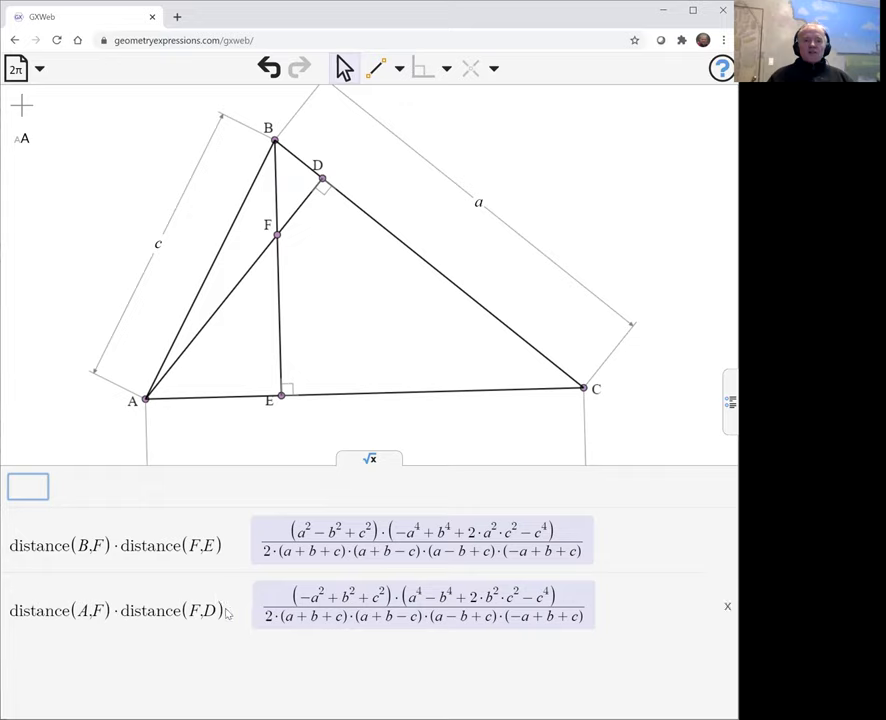
# - Evaluate distance(A,F)*distance(F,D) − distance(B,F)*distance(F,E) using the copied product expressions
pyautogui.moveTo(224, 609); pyautogui.dragTo(8, 613)
pyautogui.hotkey('ctrl', 'c')
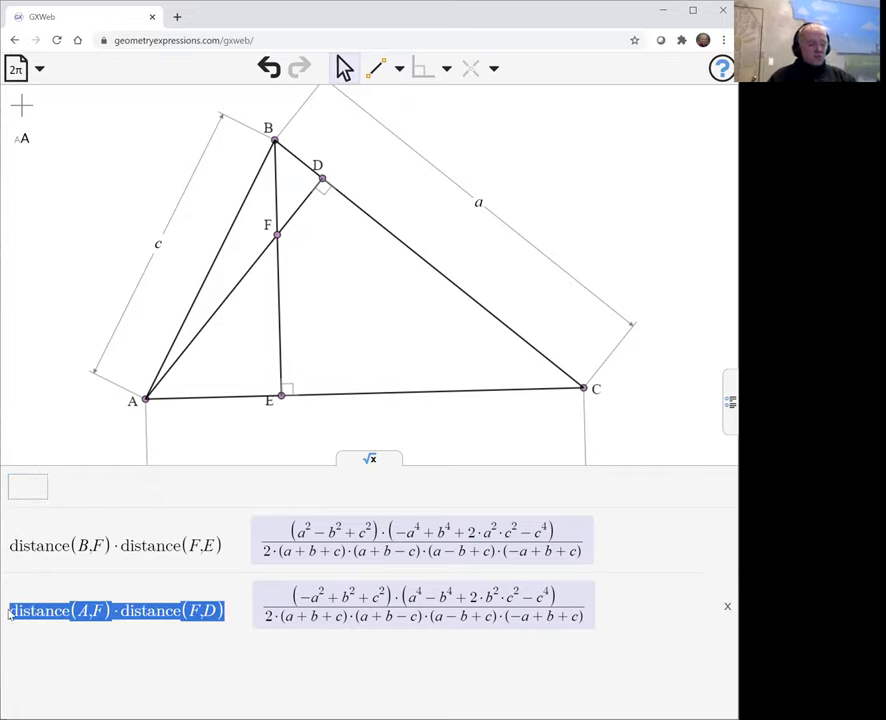
pyautogui.click(22, 483)
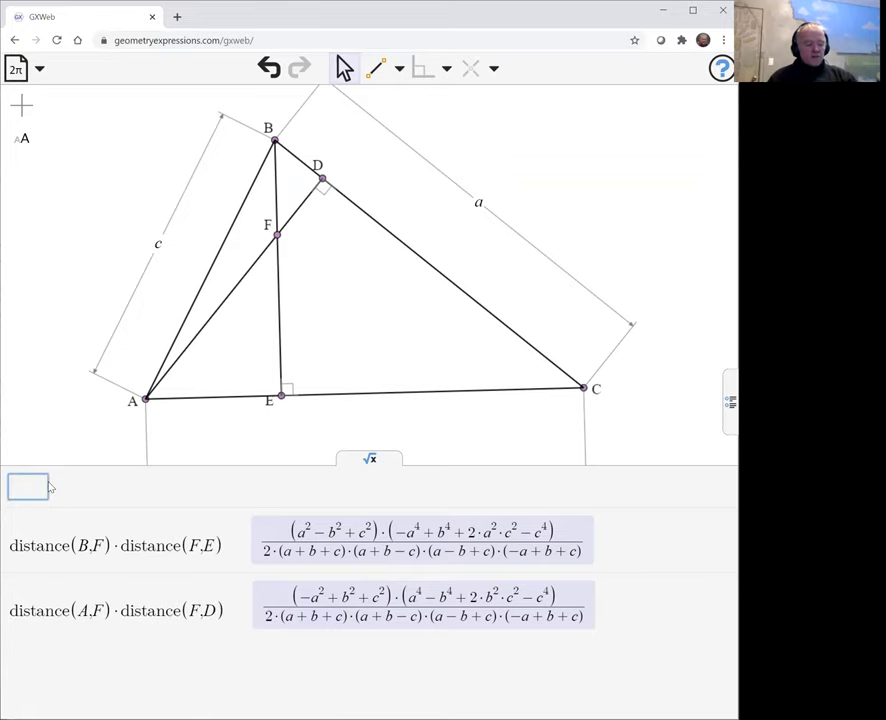
pyautogui.hotkey('ctrl', 'v')
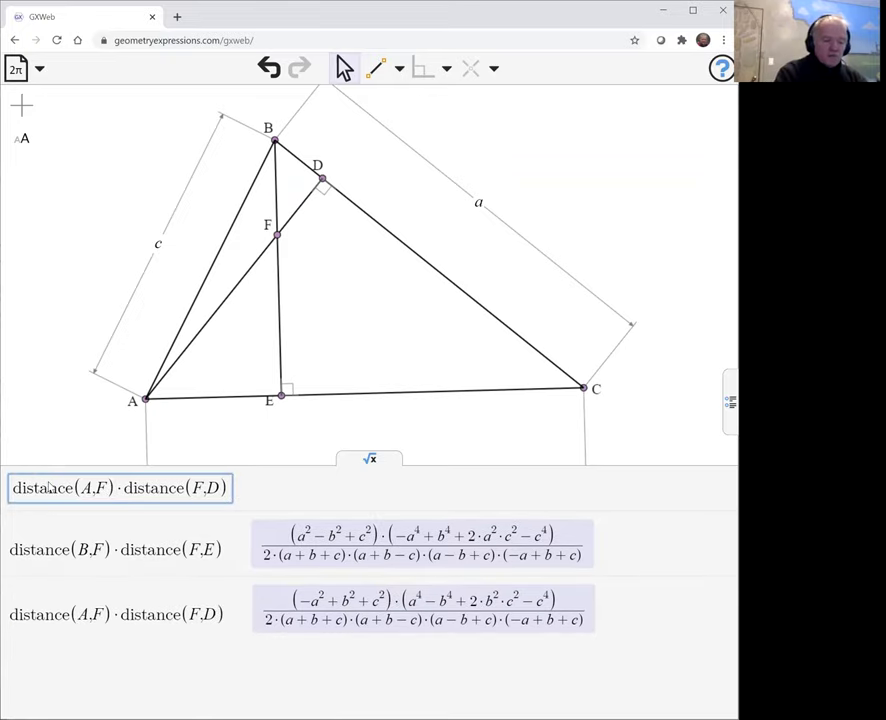
pyautogui.write('-')
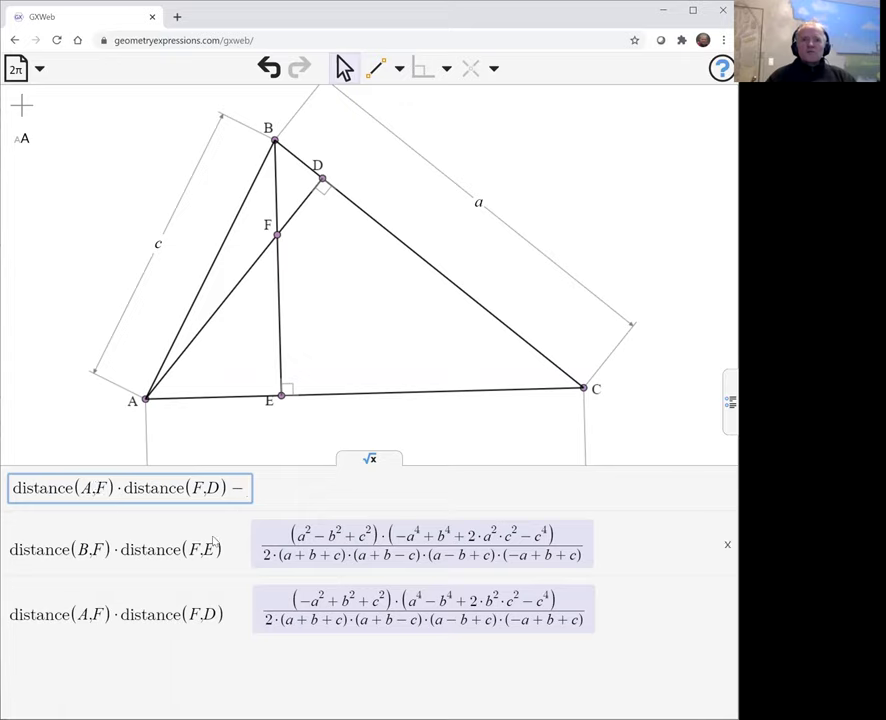
pyautogui.click(144, 552)
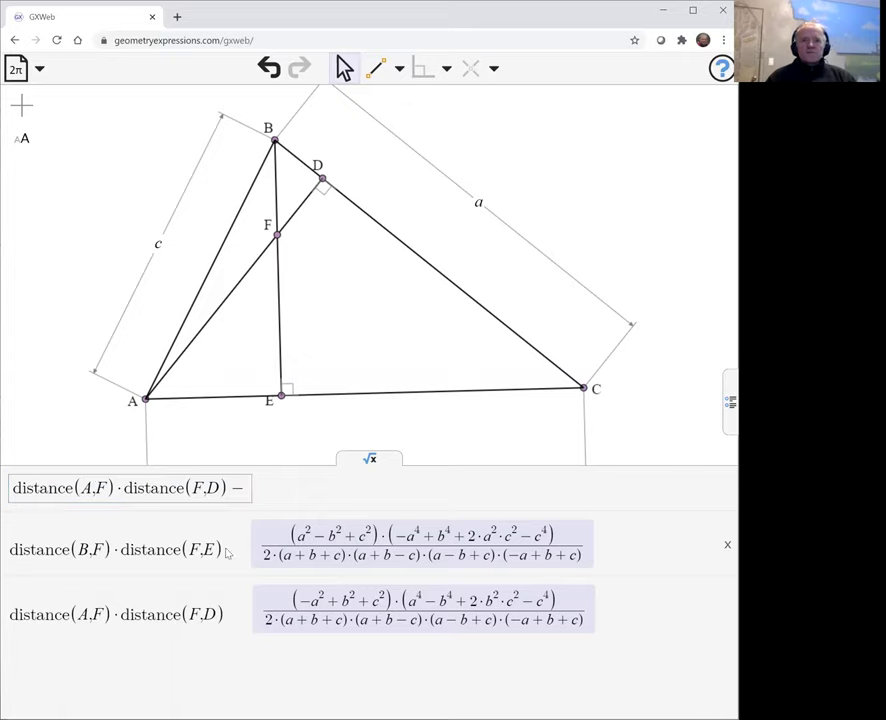
pyautogui.moveTo(221, 547); pyautogui.dragTo(9, 549)
pyautogui.hotkey('ctrl', 'c')
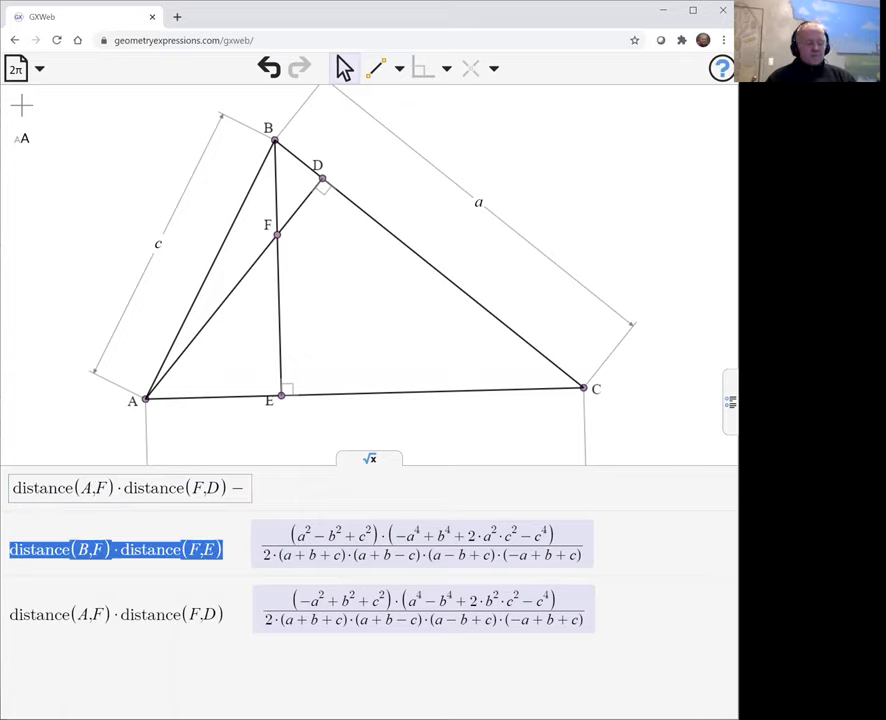
pyautogui.click(241, 490)
pyautogui.hotkey('ctrl', 'v')
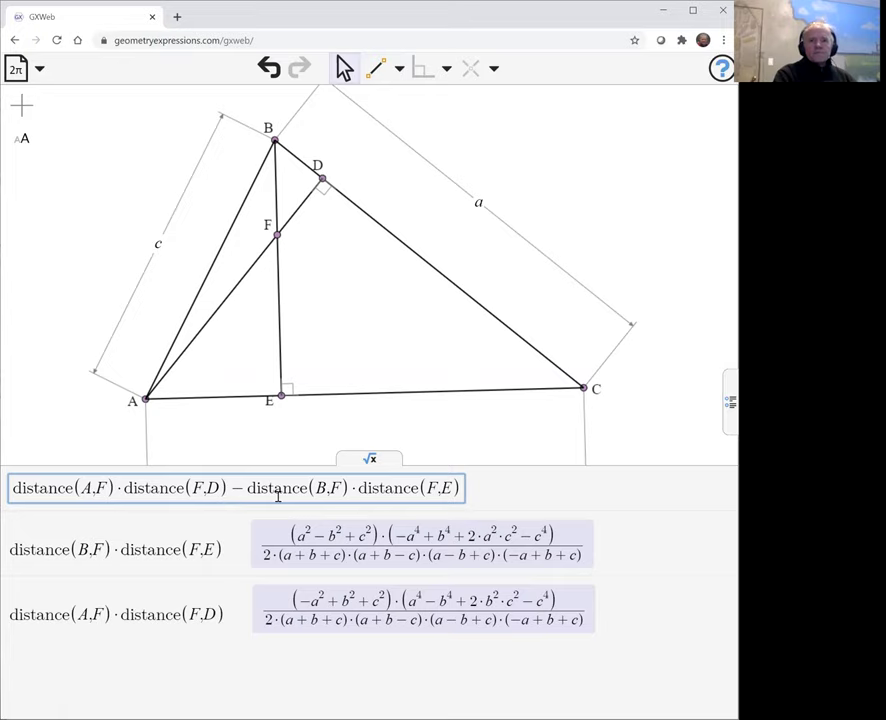
pyautogui.press('Return')
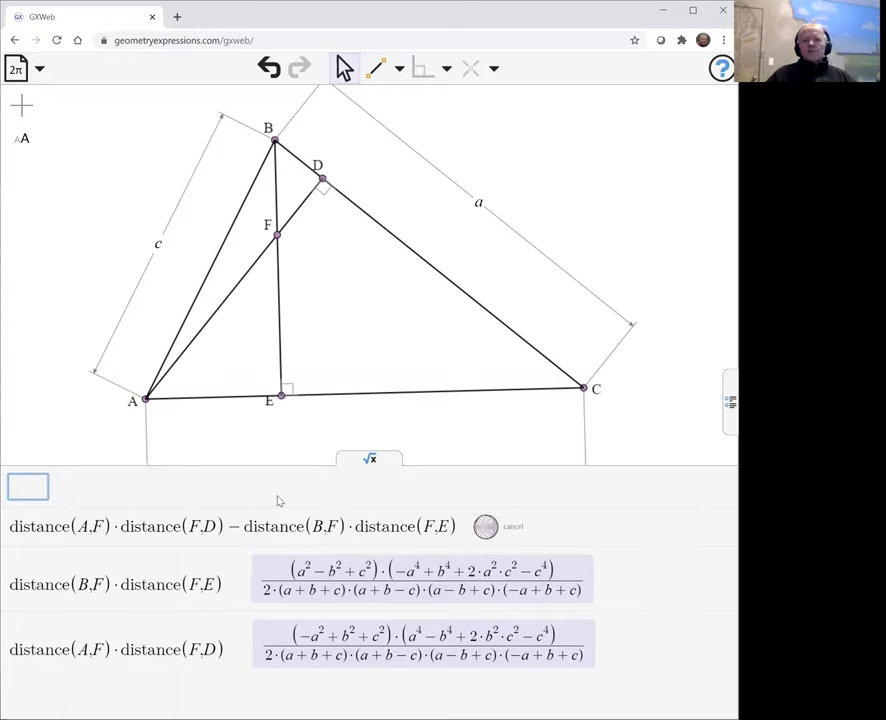